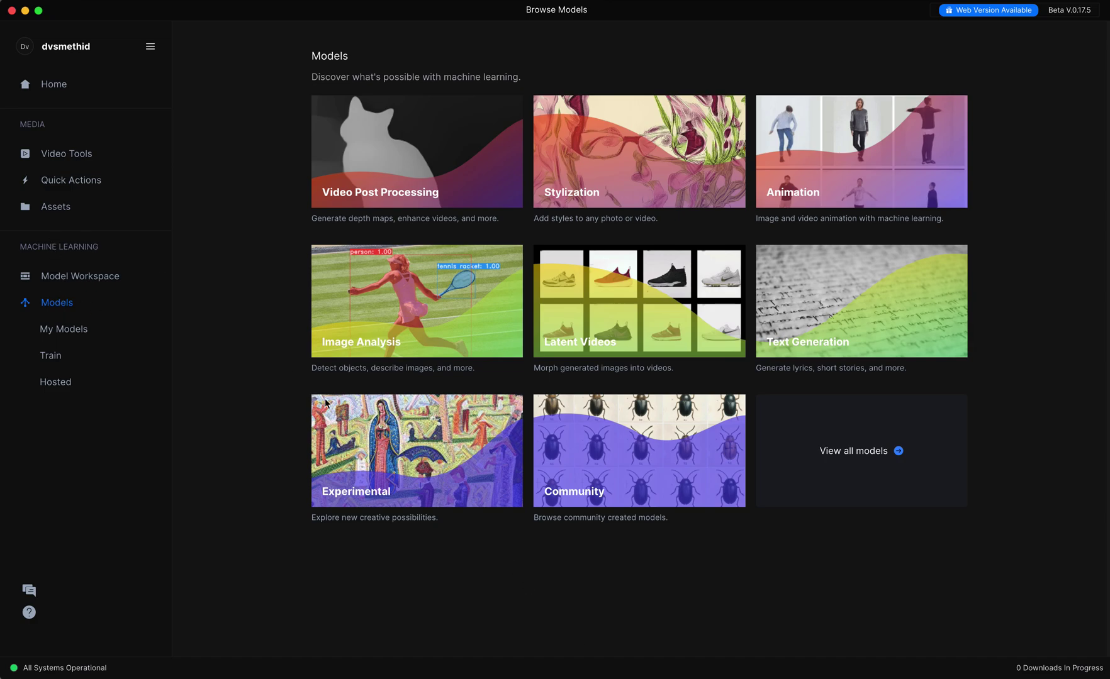
Add the CLIP model from the Experimental collection to the MUNIT Demo workspace.
{"action": "left_click", "coordinate": [454, 456]}
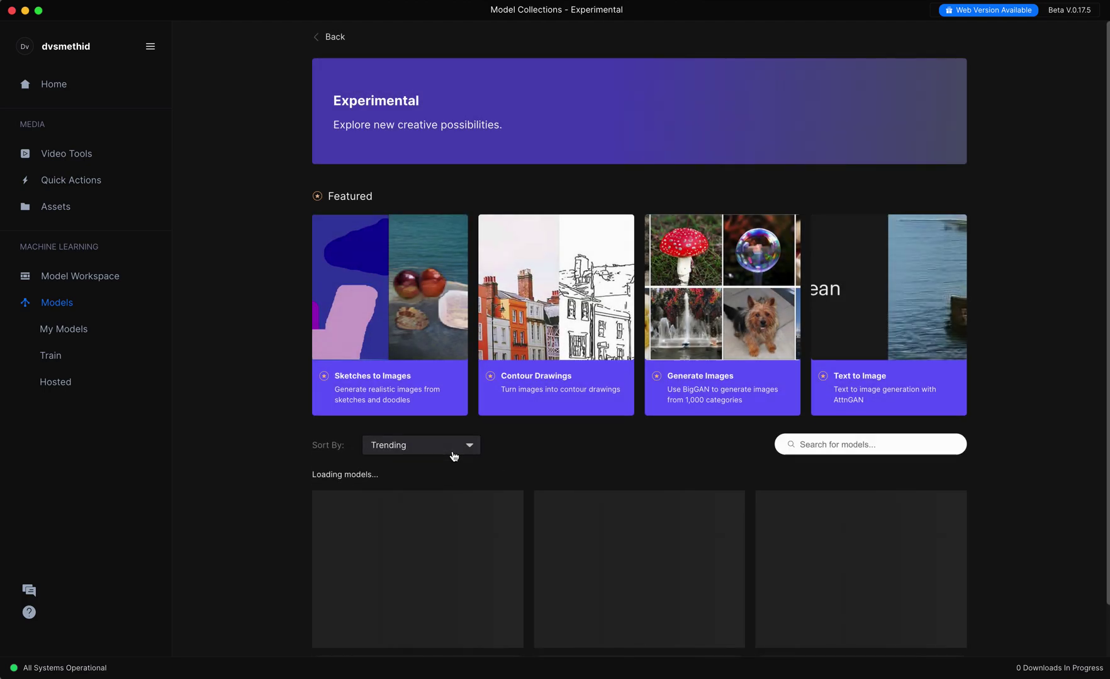
{"action": "scroll", "coordinate": [708, 438], "scroll_direction": "down", "scroll_amount": 2}
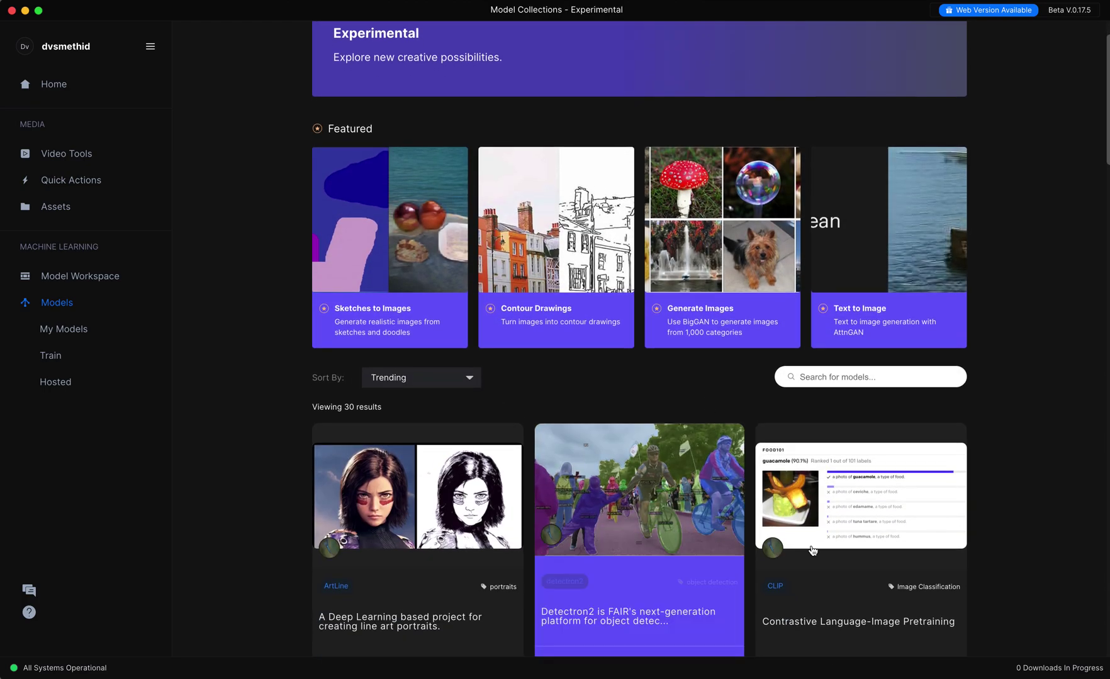
{"action": "scroll", "coordinate": [811, 440], "scroll_direction": "down", "scroll_amount": 3}
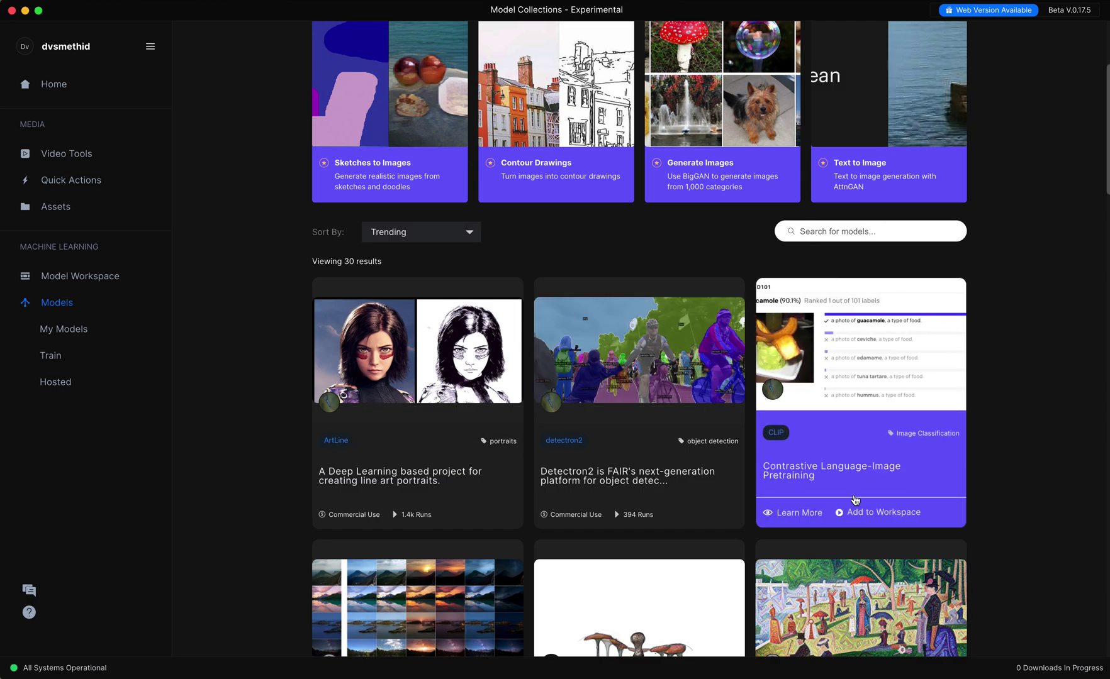
{"action": "left_click", "coordinate": [863, 514]}
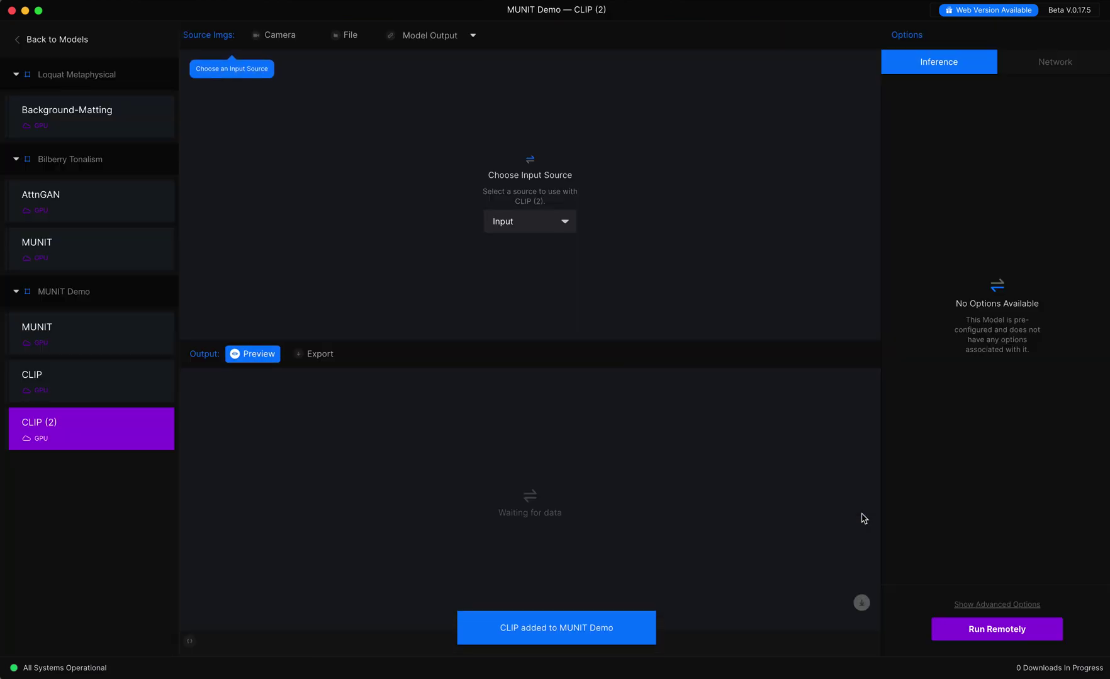
Use the file download (17).png as CLIP's input source and run the model on it.
{"action": "left_click", "coordinate": [560, 221]}
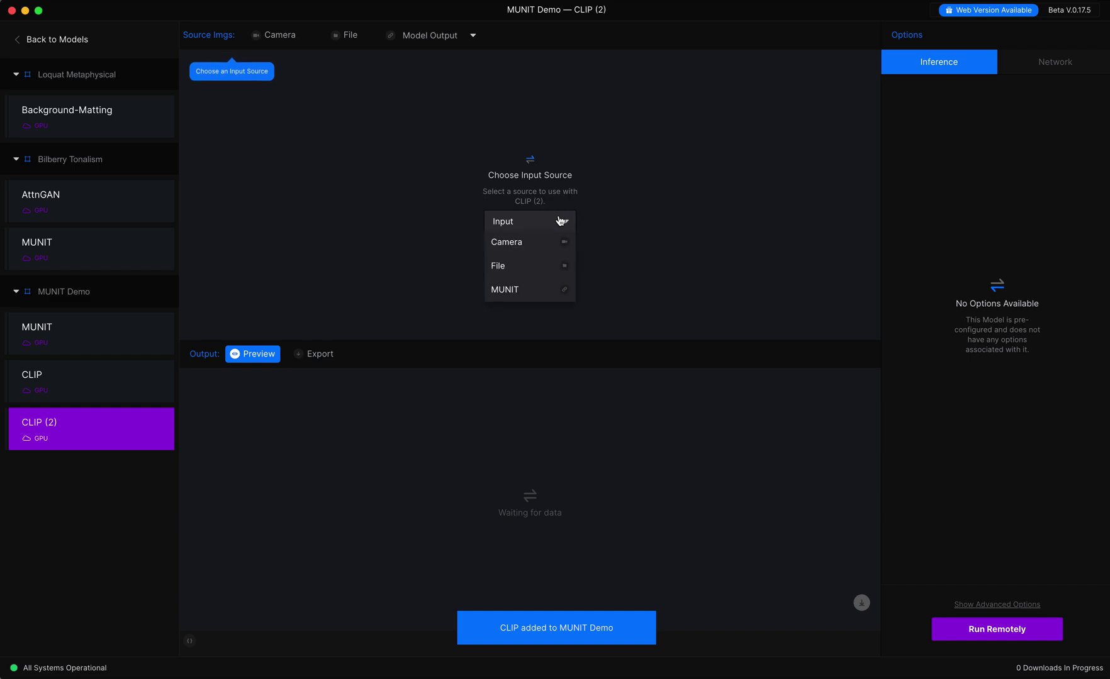
{"action": "left_click", "coordinate": [536, 266]}
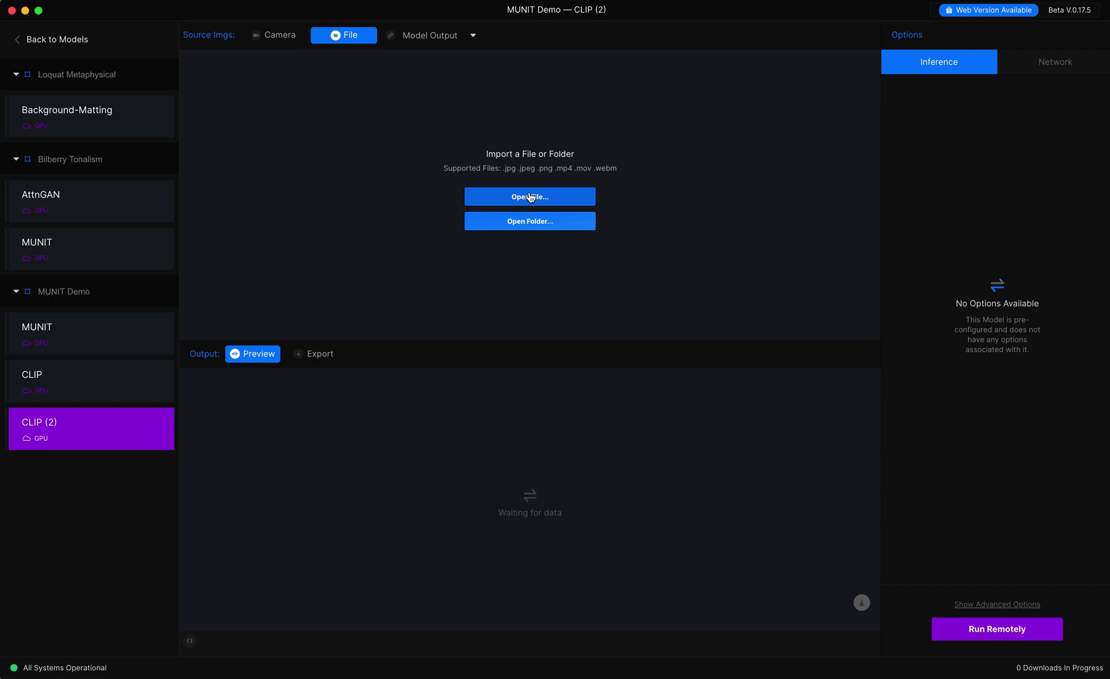
{"action": "left_click", "coordinate": [531, 197]}
{"action": "key", "text": "space"}
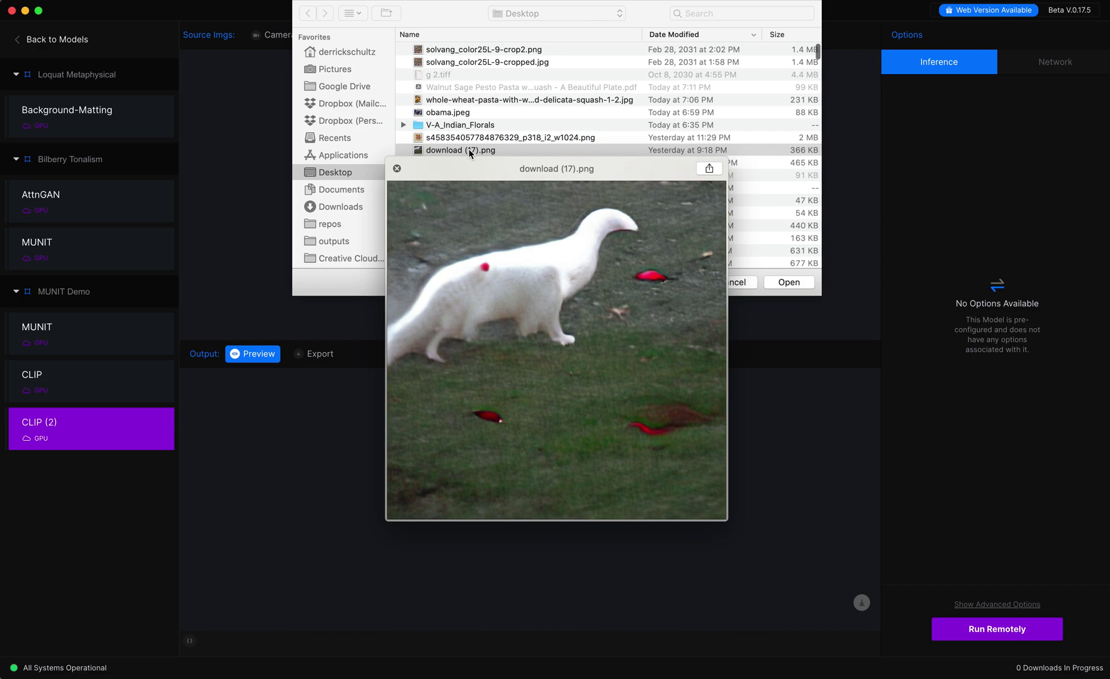
{"action": "left_click", "coordinate": [468, 153]}
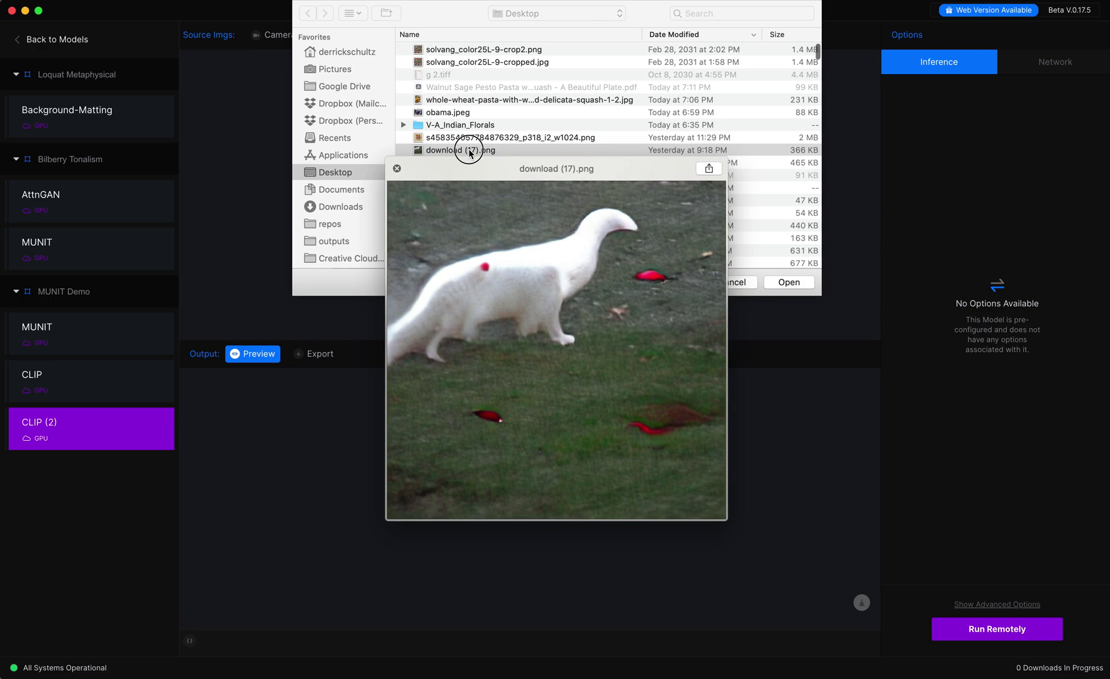
{"action": "key", "text": "space"}
{"action": "left_click", "coordinate": [774, 282]}
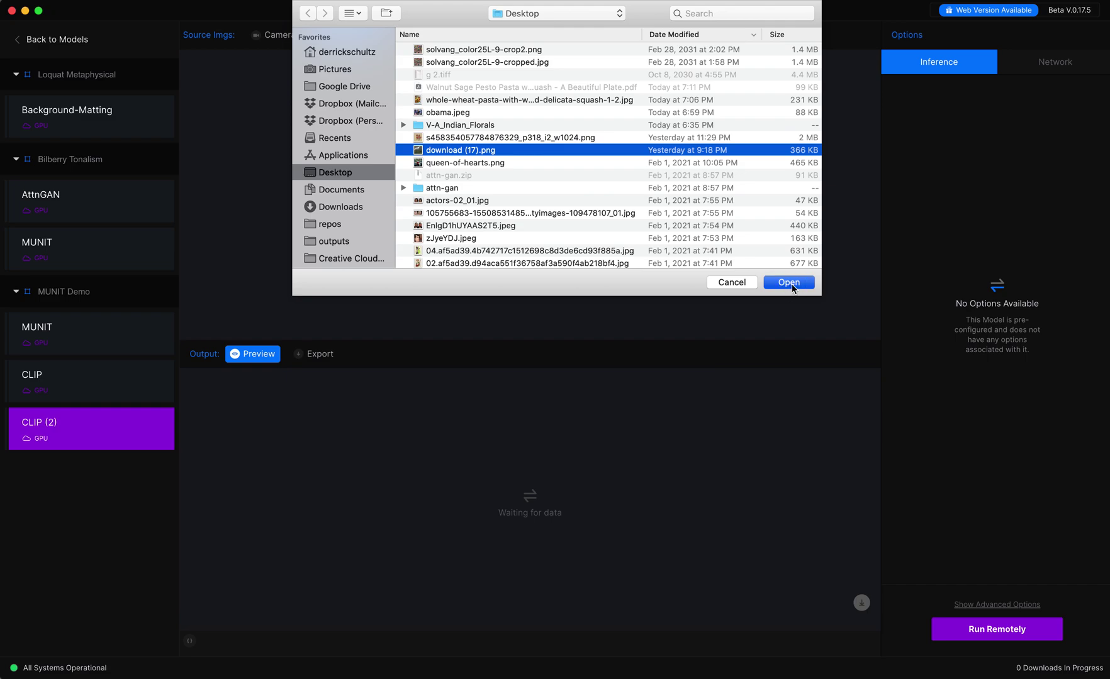
{"action": "left_click", "coordinate": [791, 283]}
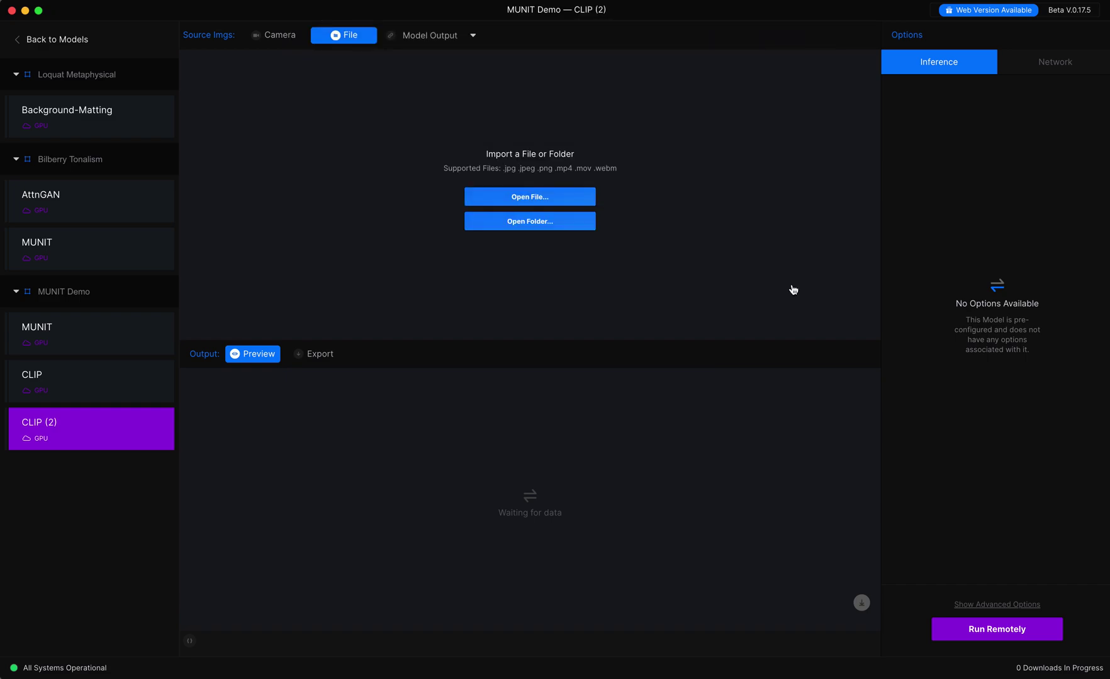
{"action": "left_click", "coordinate": [979, 637]}
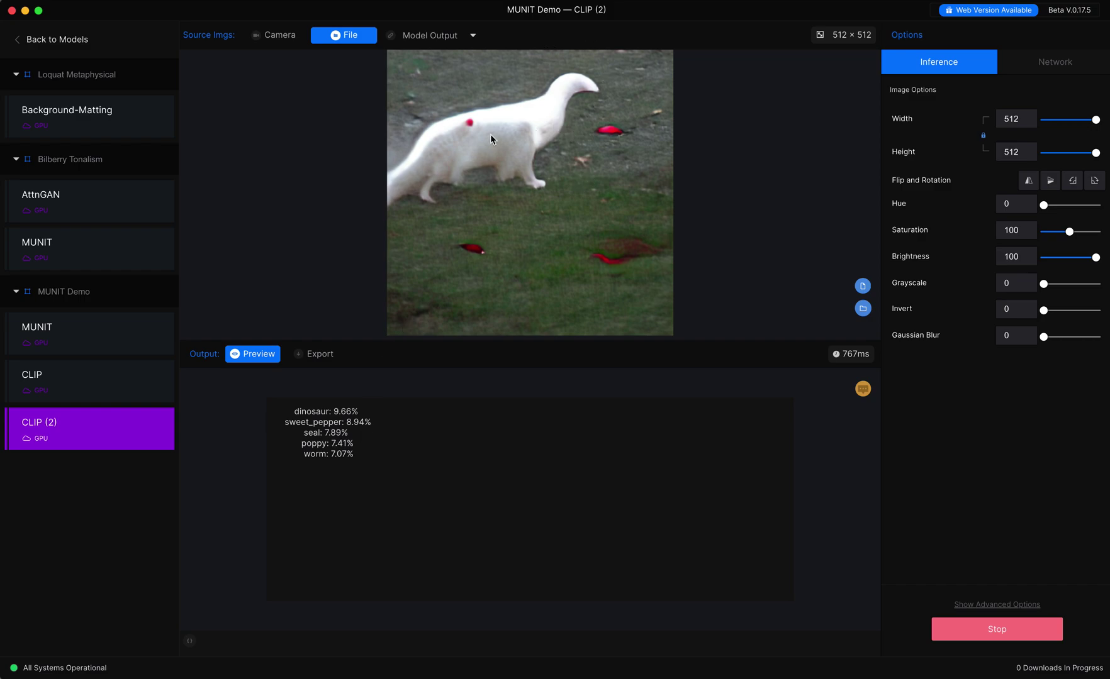
Review the five classification result lines, then bring up the file chooser for a new image.
{"action": "left_click", "coordinate": [351, 413]}
{"action": "left_click_drag", "start_coordinate": [292, 411], "coordinate": [327, 423]}
{"action": "left_click", "coordinate": [364, 413]}
{"action": "left_click", "coordinate": [327, 423]}
{"action": "left_click", "coordinate": [368, 454]}
{"action": "left_click_drag", "start_coordinate": [367, 454], "coordinate": [362, 410]}
{"action": "left_click", "coordinate": [370, 416]}
{"action": "left_click", "coordinate": [861, 286]}
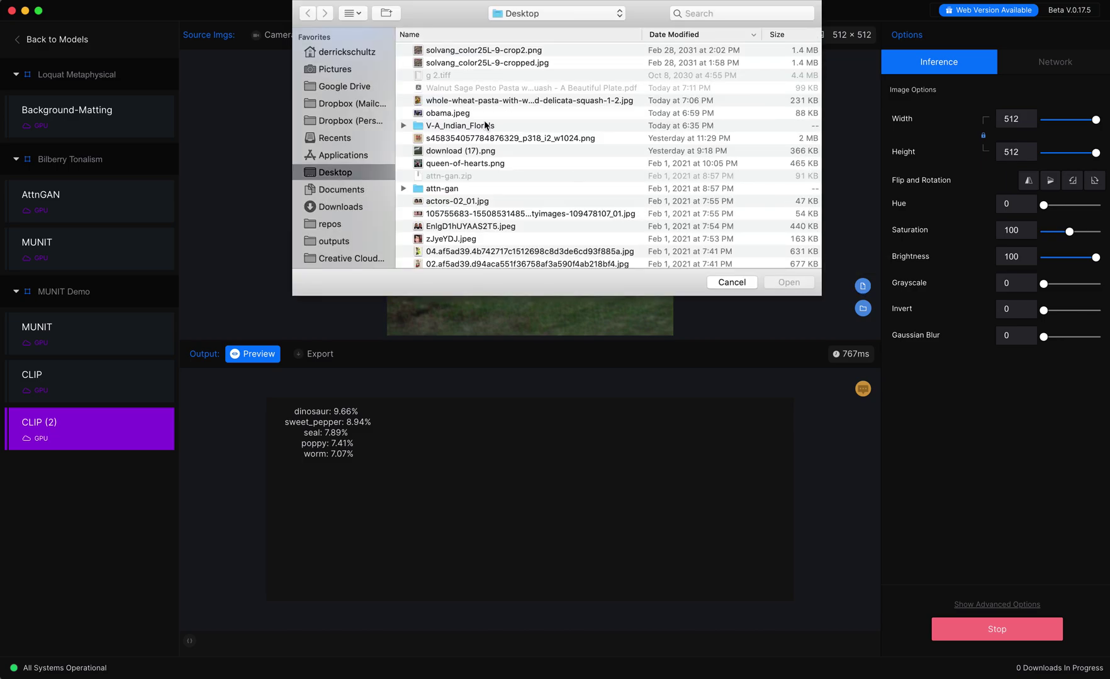
Load obama.jpeg from the Desktop as CLIP's input image.
{"action": "left_click", "coordinate": [471, 113]}
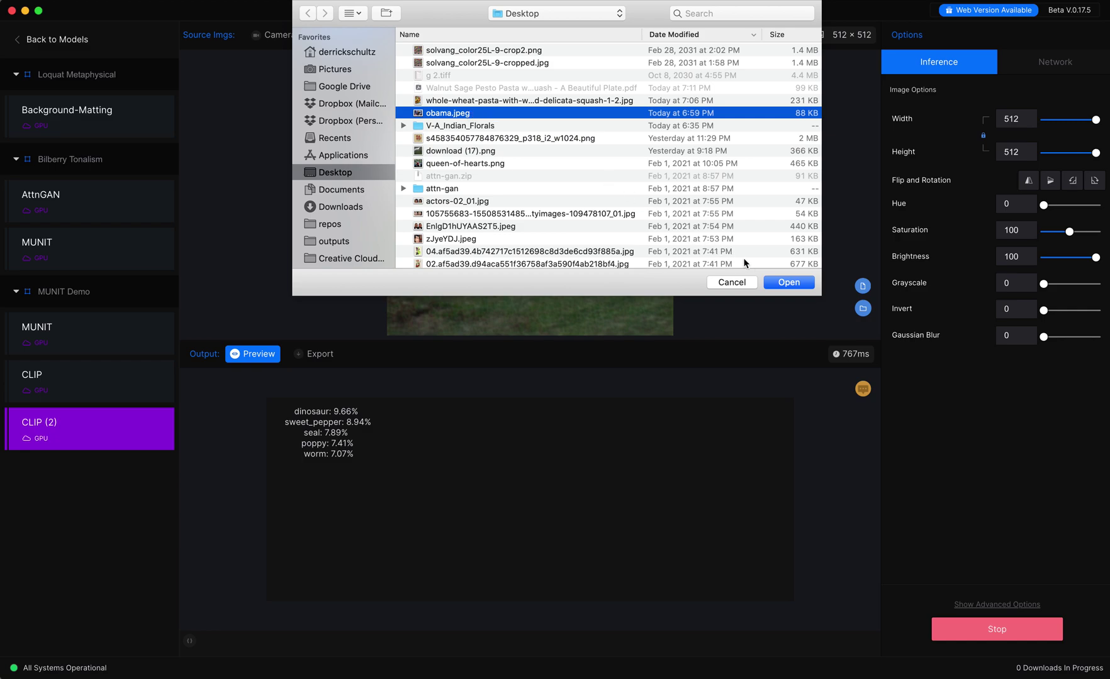
{"action": "left_click", "coordinate": [788, 282]}
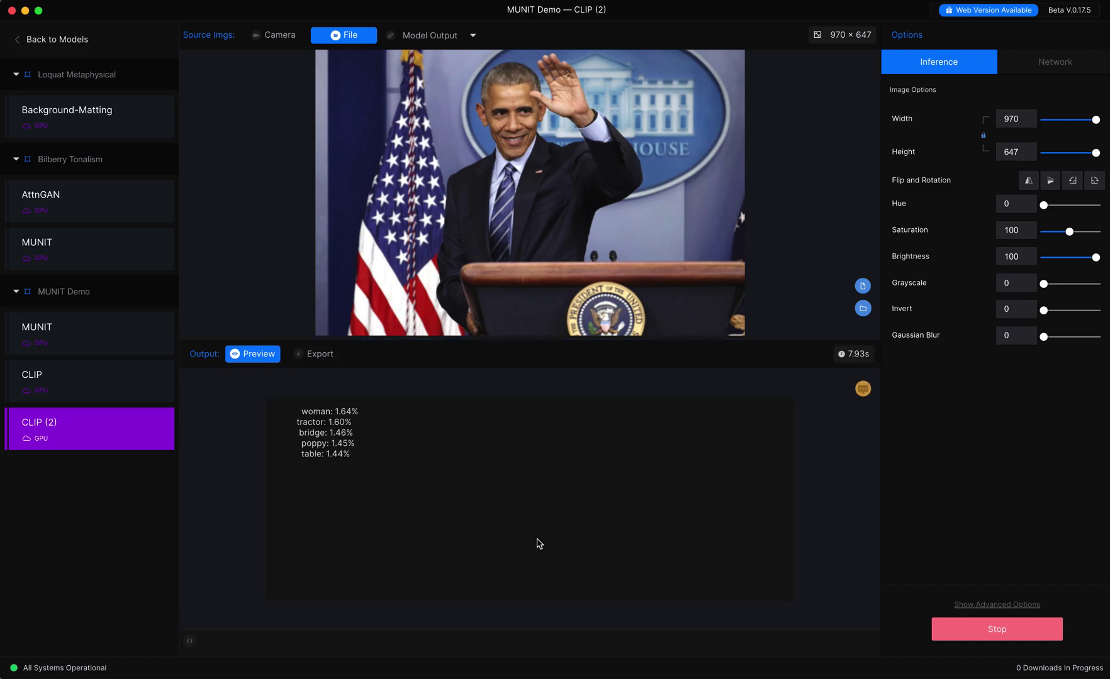
{"action": "left_click_drag", "start_coordinate": [304, 411], "coordinate": [354, 454]}
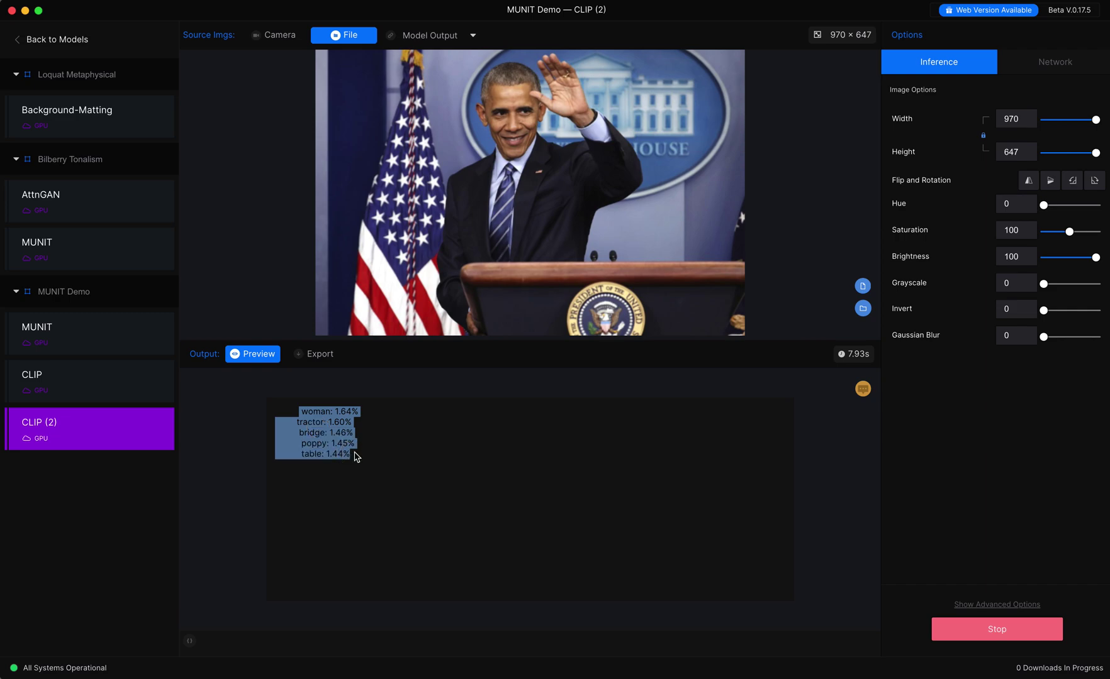
{"action": "left_click", "coordinate": [316, 445]}
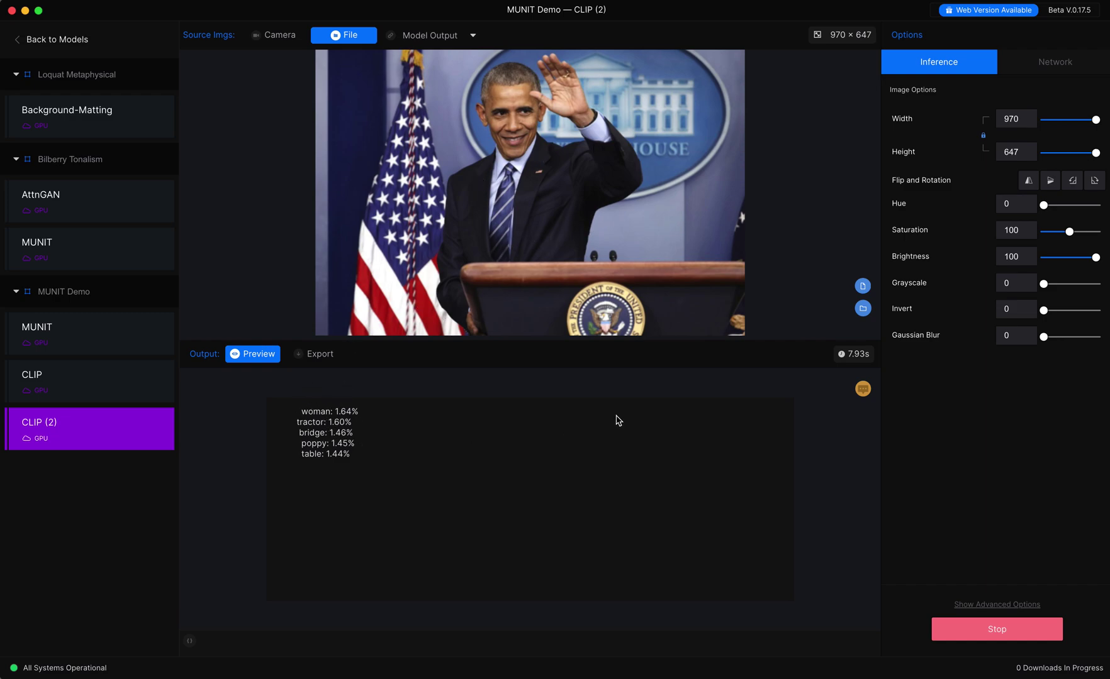
{"action": "left_click_drag", "start_coordinate": [328, 422], "coordinate": [311, 412]}
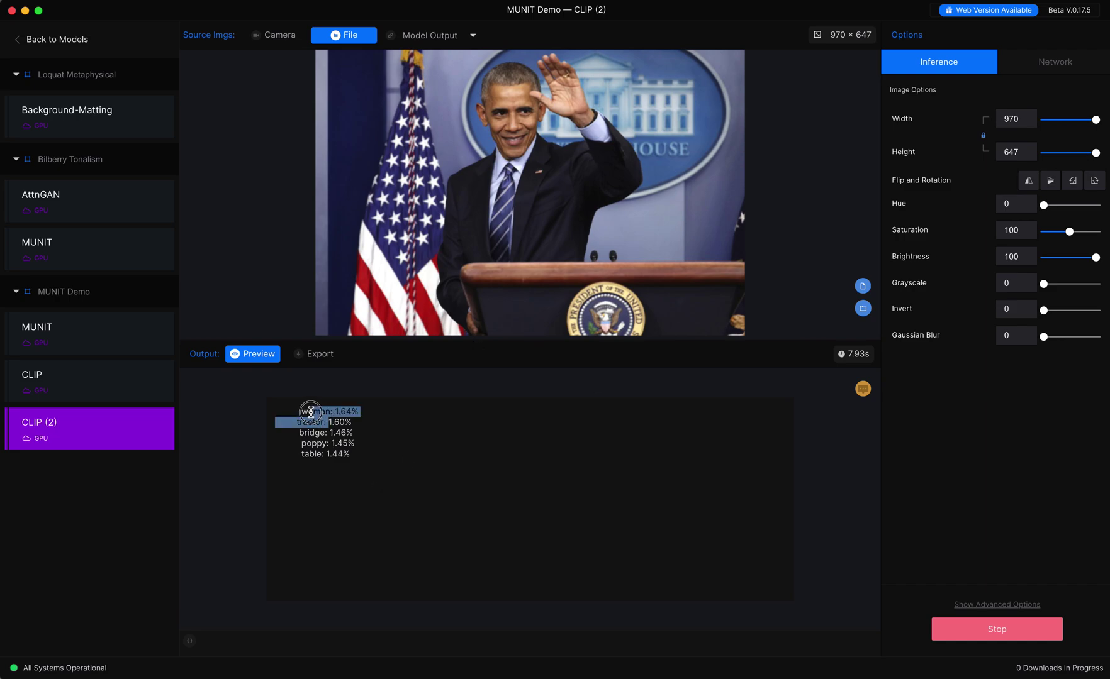
{"action": "left_click", "coordinate": [326, 416]}
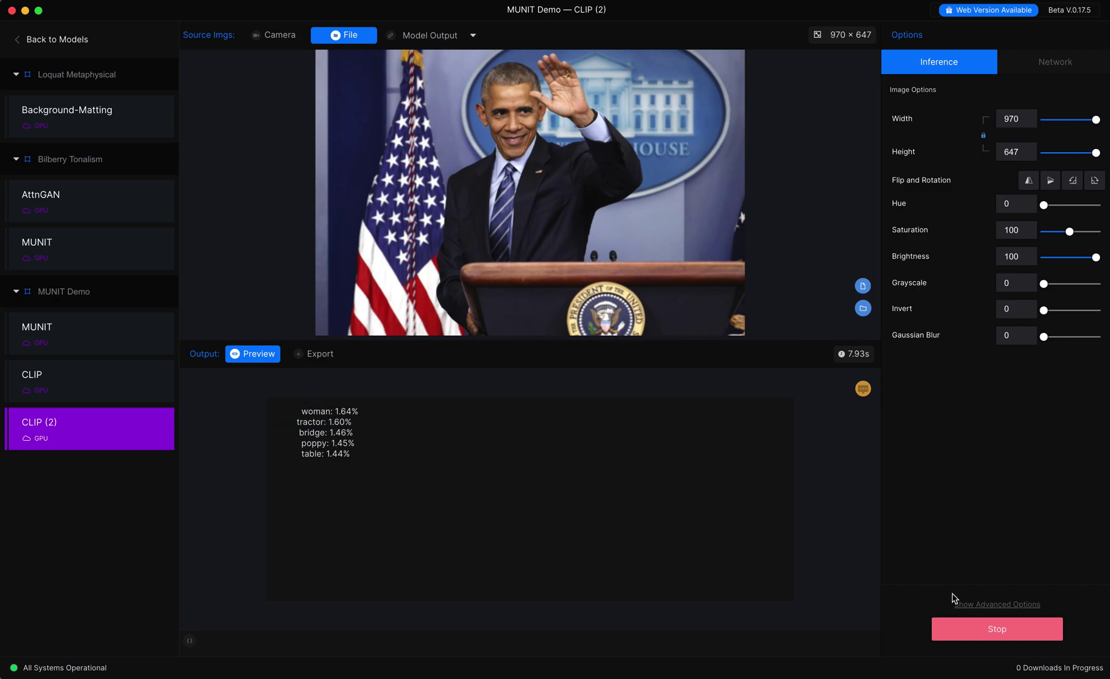
Stop and restart CLIP so the podium photo ranks man 68.65%, cockroach 8.07%, boy 3.42%.
{"action": "left_click", "coordinate": [979, 629]}
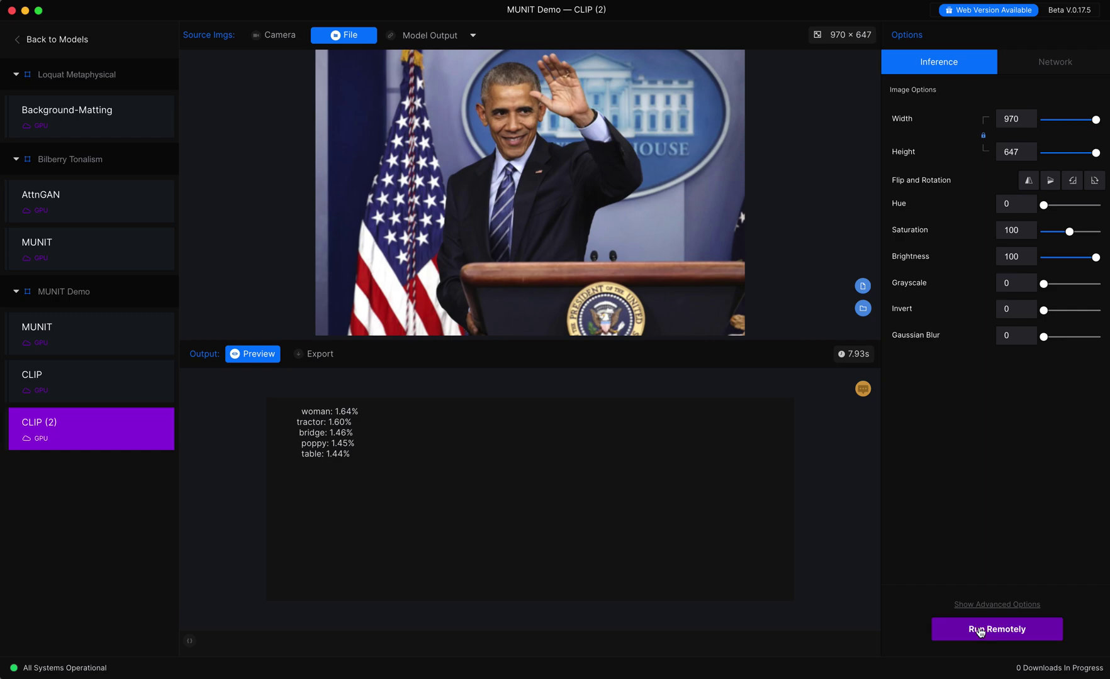
{"action": "left_click", "coordinate": [980, 629]}
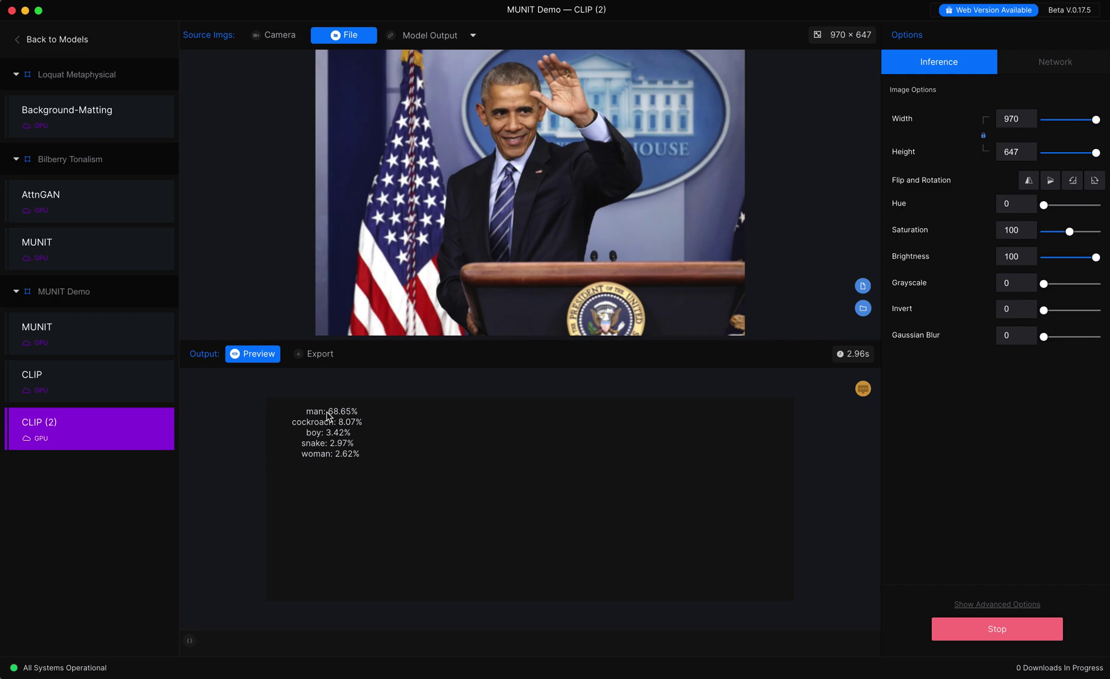
Highlight the man 68.65%, cockroach and snake 2.97% scores in the output text.
{"action": "left_click_drag", "start_coordinate": [329, 422], "coordinate": [343, 455]}
{"action": "left_click_drag", "start_coordinate": [352, 412], "coordinate": [324, 423]}
{"action": "left_click", "coordinate": [330, 424]}
{"action": "left_click", "coordinate": [369, 448]}
{"action": "left_click_drag", "start_coordinate": [356, 444], "coordinate": [328, 443]}
{"action": "left_click", "coordinate": [356, 434]}
Load the 600 × 900 squash pasta photo as the source and show the JSON output panel.
{"action": "left_click", "coordinate": [863, 287]}
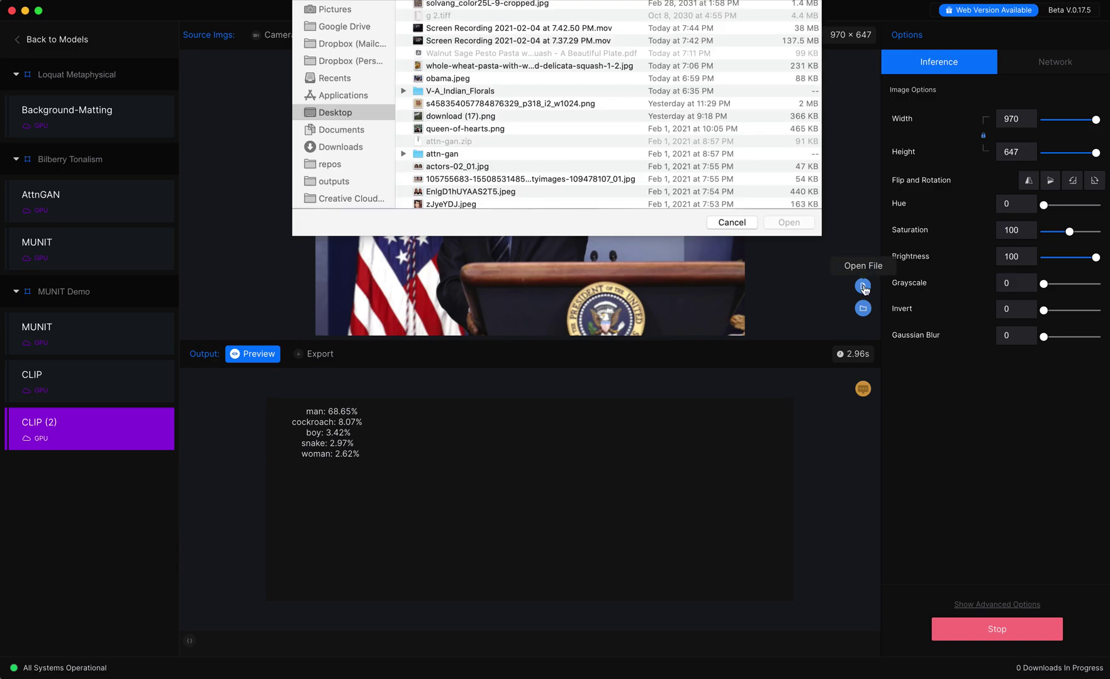
{"action": "left_click", "coordinate": [513, 126]}
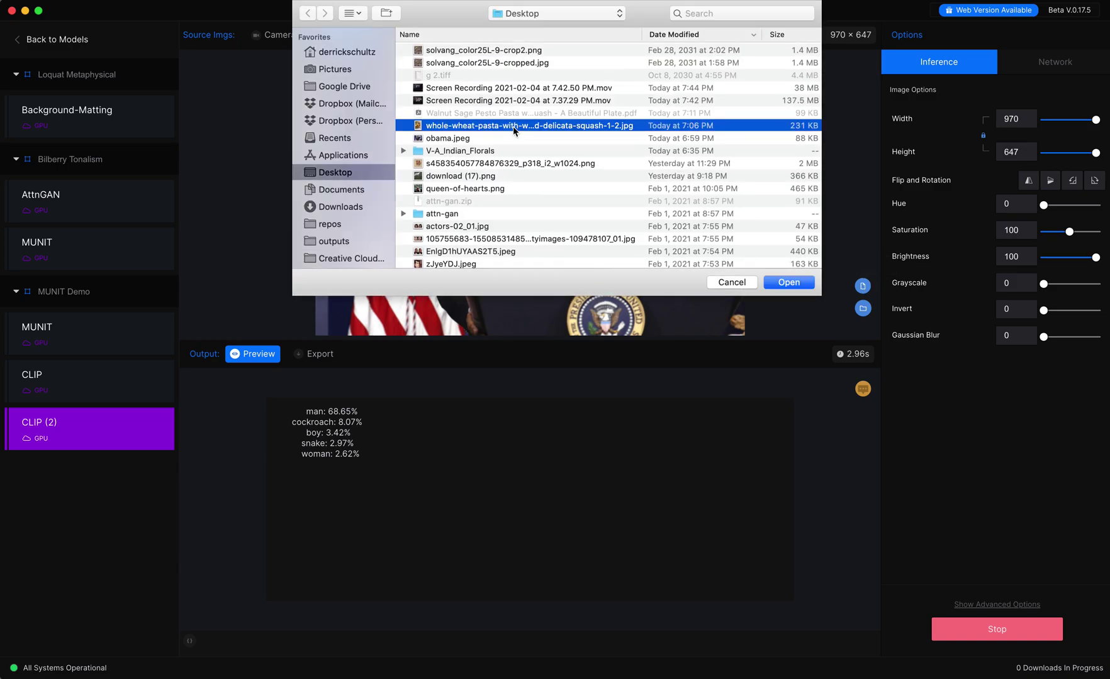
{"action": "key", "text": "space"}
{"action": "key", "text": "space"}
{"action": "left_click", "coordinate": [789, 282]}
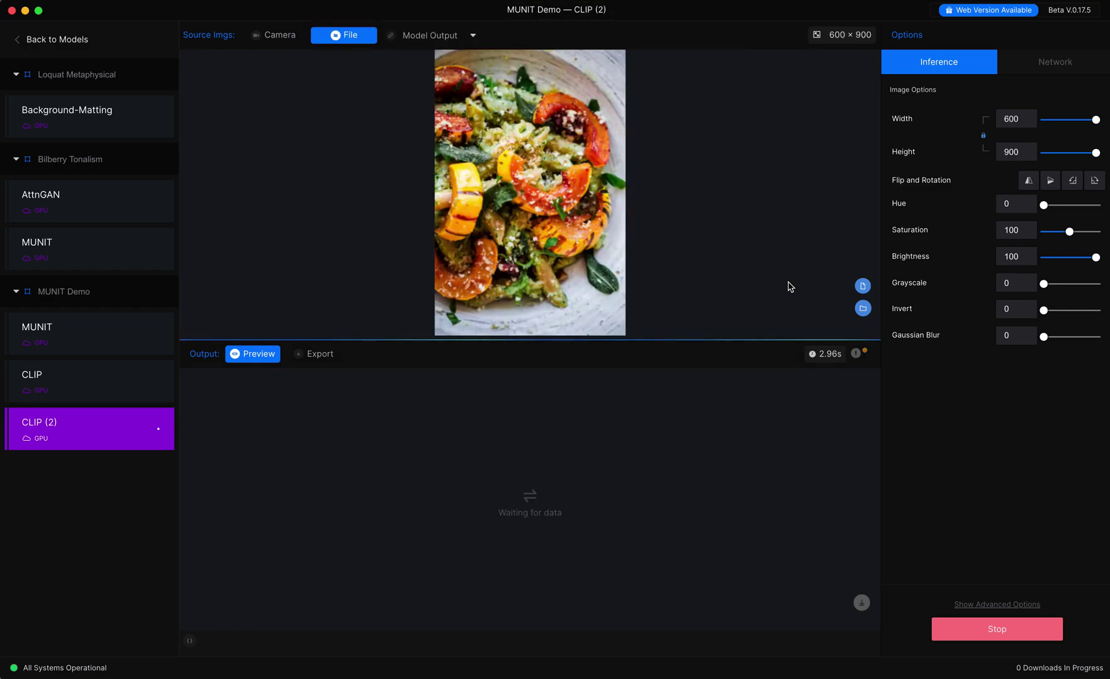
{"action": "left_click", "coordinate": [865, 355]}
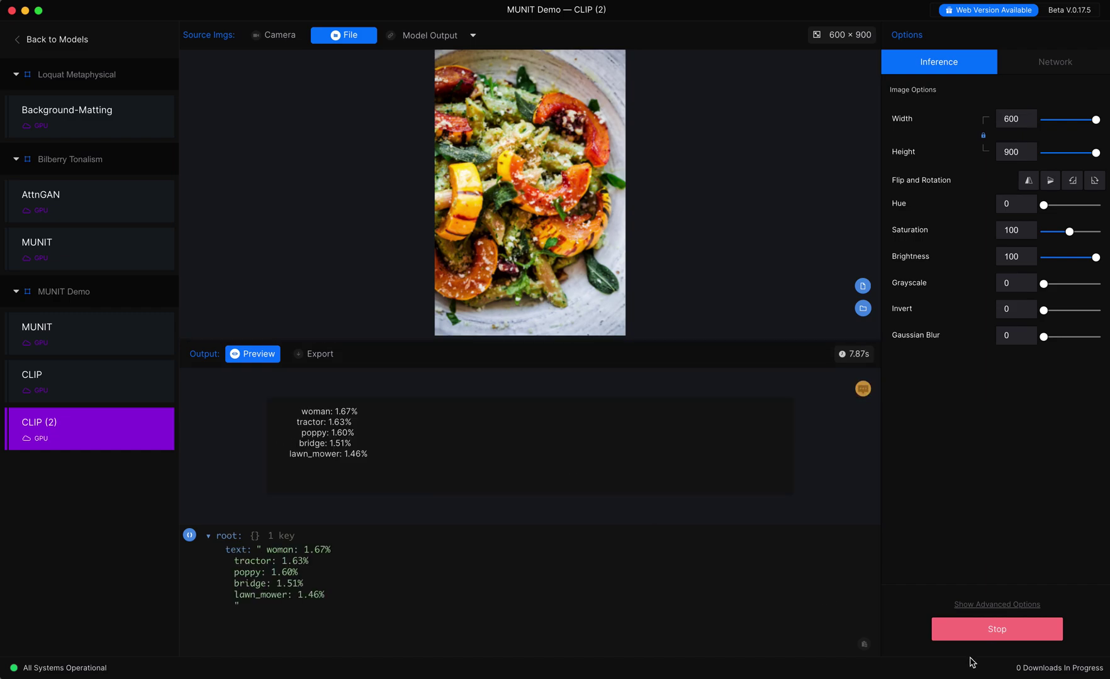
Stop and rerun CLIP so the pasta photo ranks sweet_pepper 44.48%, plate 30.10%, bowl 11.97%.
{"action": "left_click", "coordinate": [1000, 636]}
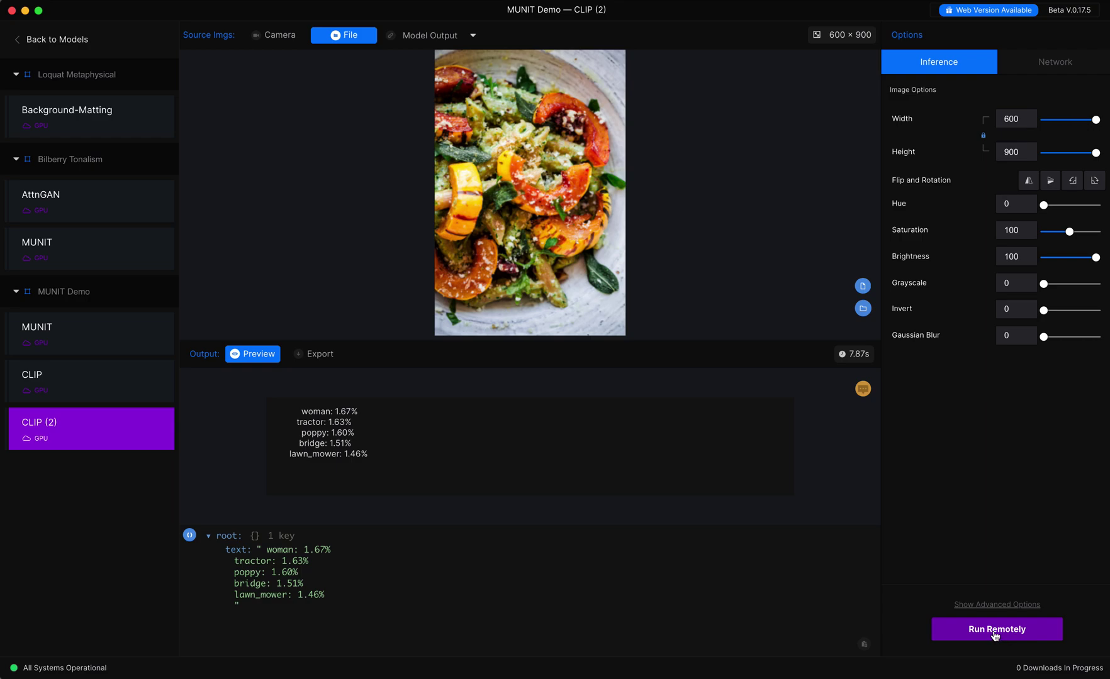
{"action": "left_click", "coordinate": [993, 637]}
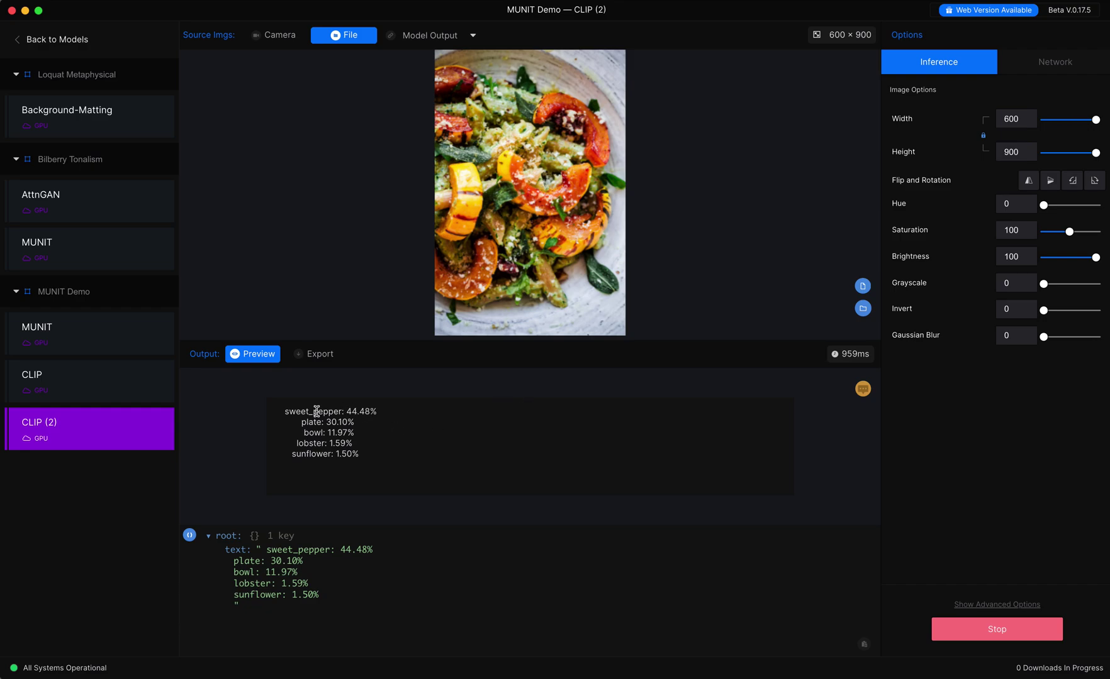
{"action": "left_click_drag", "start_coordinate": [316, 411], "coordinate": [349, 422]}
{"action": "left_click", "coordinate": [334, 423]}
{"action": "left_click_drag", "start_coordinate": [343, 438], "coordinate": [326, 439]}
{"action": "left_click", "coordinate": [330, 444]}
{"action": "left_click_drag", "start_coordinate": [359, 454], "coordinate": [328, 454]}
{"action": "left_click_drag", "start_coordinate": [346, 410], "coordinate": [370, 408]}
{"action": "left_click_drag", "start_coordinate": [351, 411], "coordinate": [362, 410]}
{"action": "left_click", "coordinate": [383, 410]}
{"action": "left_click_drag", "start_coordinate": [346, 411], "coordinate": [383, 416]}
{"action": "left_click", "coordinate": [359, 410]}
{"action": "left_click", "coordinate": [347, 409]}
{"action": "left_click_drag", "start_coordinate": [347, 409], "coordinate": [377, 410]}
{"action": "left_click", "coordinate": [358, 413]}
{"action": "mouse_move", "coordinate": [305, 411]}
{"action": "left_mouse_down"}
{"action": "mouse_move", "coordinate": [346, 452]}
{"action": "mouse_move", "coordinate": [367, 455]}
{"action": "mouse_move", "coordinate": [327, 415]}
{"action": "mouse_move", "coordinate": [296, 412]}
{"action": "mouse_move", "coordinate": [300, 427]}
{"action": "left_mouse_up"}
{"action": "left_click", "coordinate": [366, 455]}
{"action": "left_click", "coordinate": [300, 427]}
{"action": "left_click", "coordinate": [317, 451]}
{"action": "left_click_drag", "start_coordinate": [317, 451], "coordinate": [302, 451]}
{"action": "left_click_drag", "start_coordinate": [323, 409], "coordinate": [347, 411]}
{"action": "left_click_drag", "start_coordinate": [353, 444], "coordinate": [315, 419]}
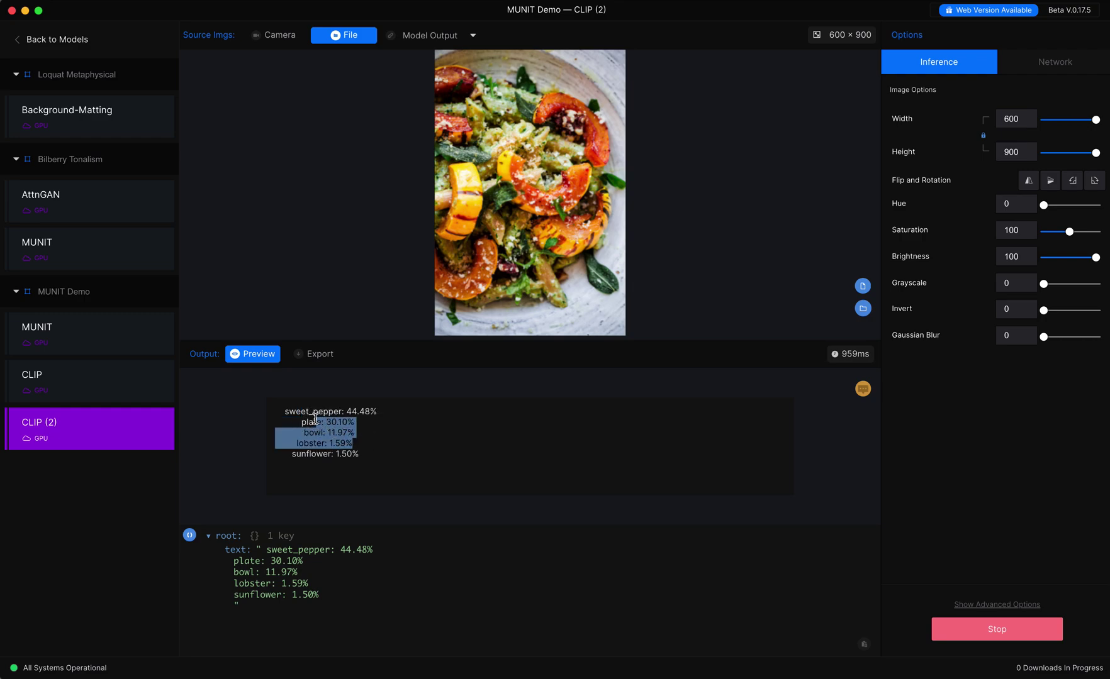